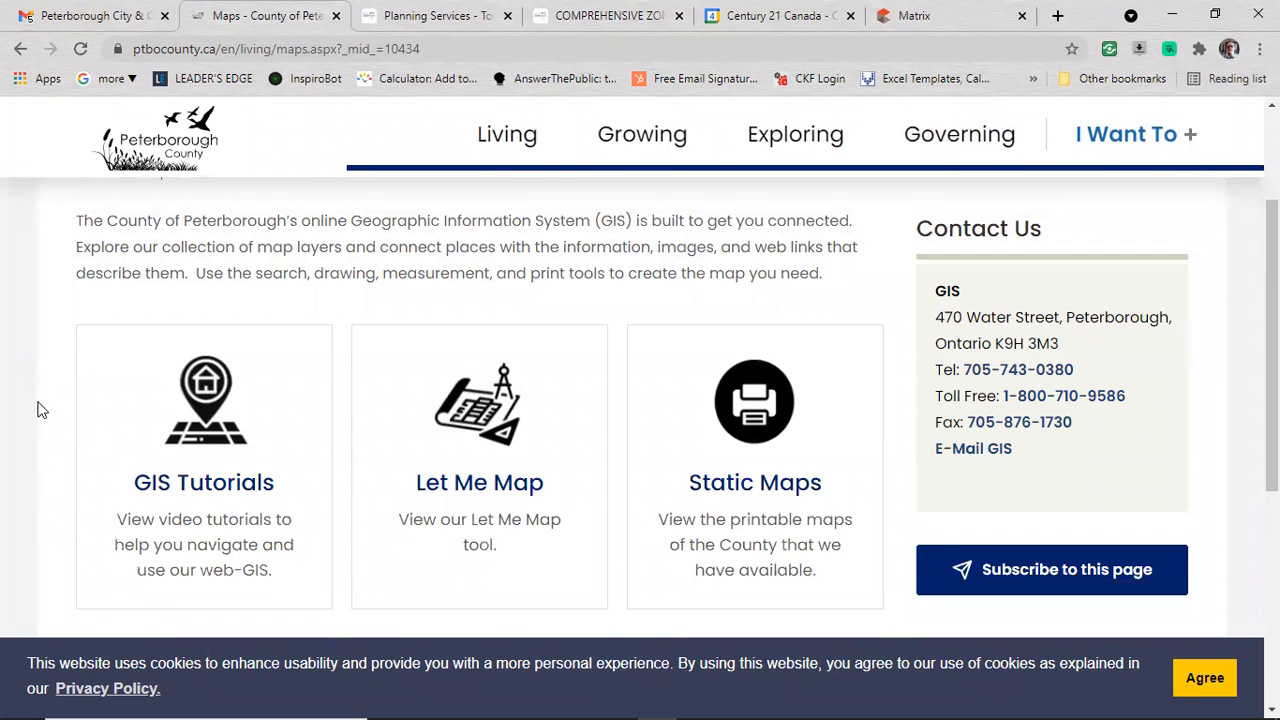
- Launch the county's Let Me Map viewer from the maps page and agree to the disclaimer's terms of use
click(475, 490)
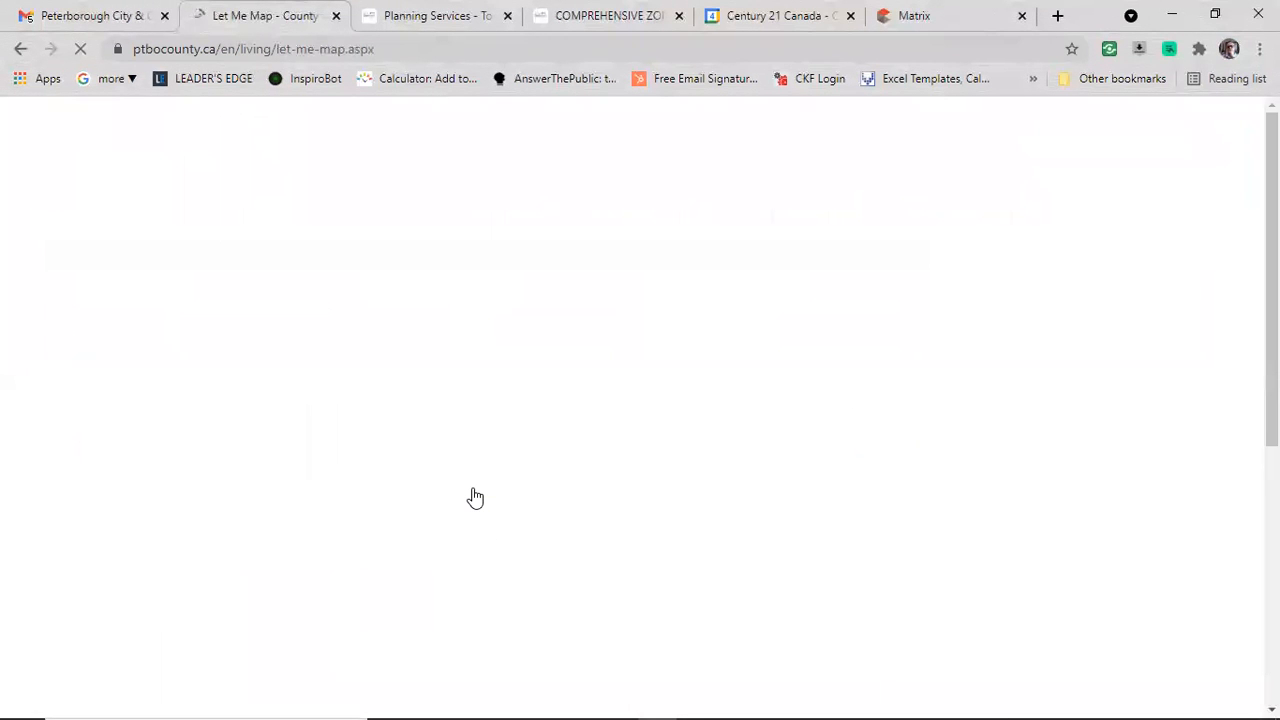
scroll(475, 434, down, 2)
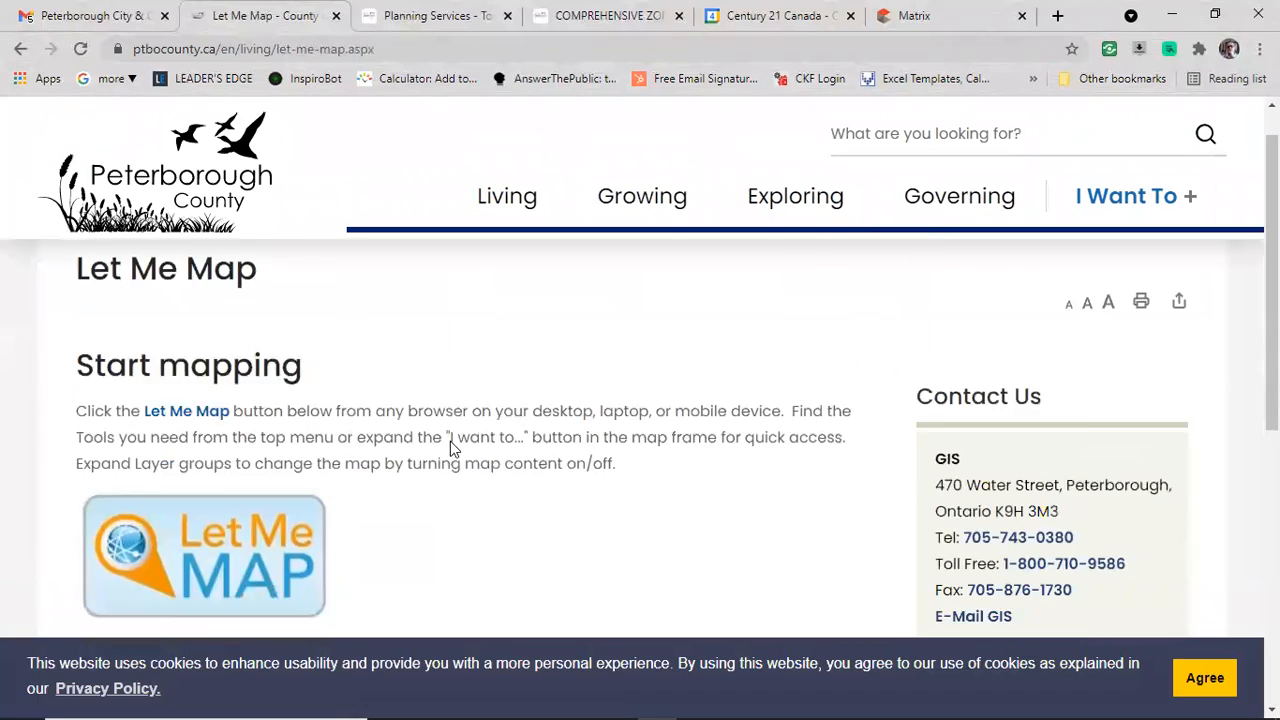
click(255, 418)
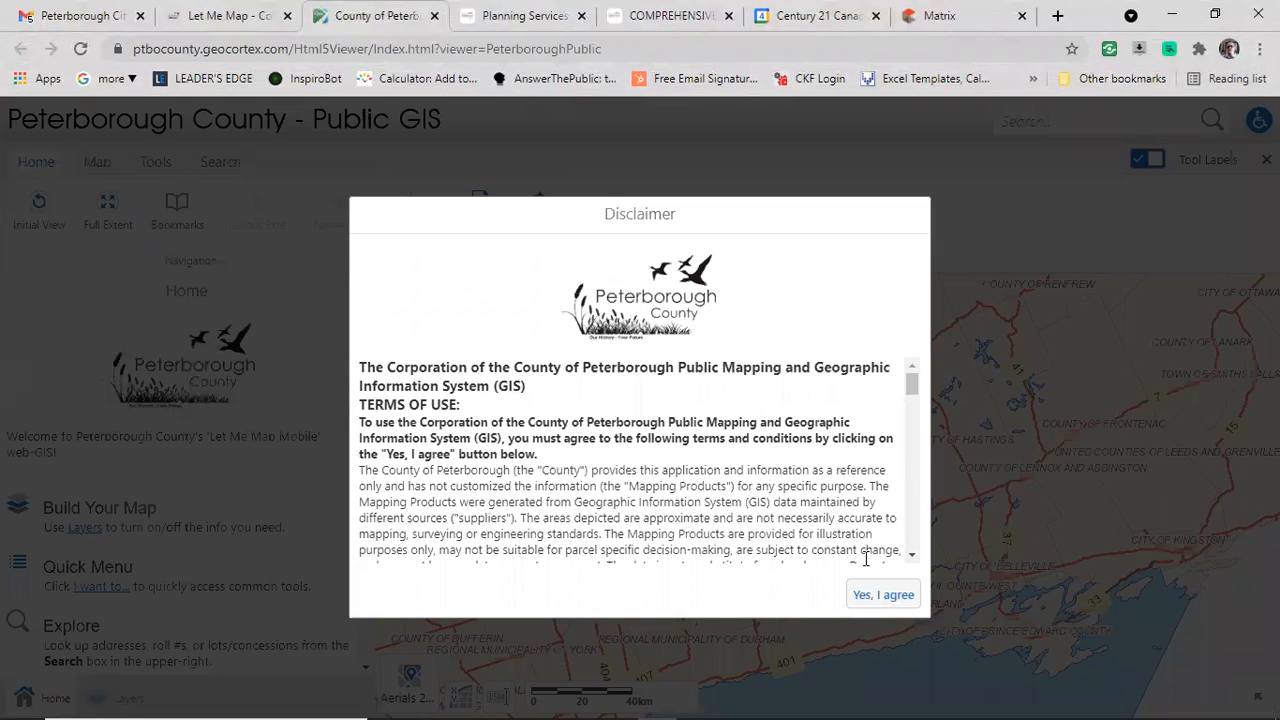
click(884, 596)
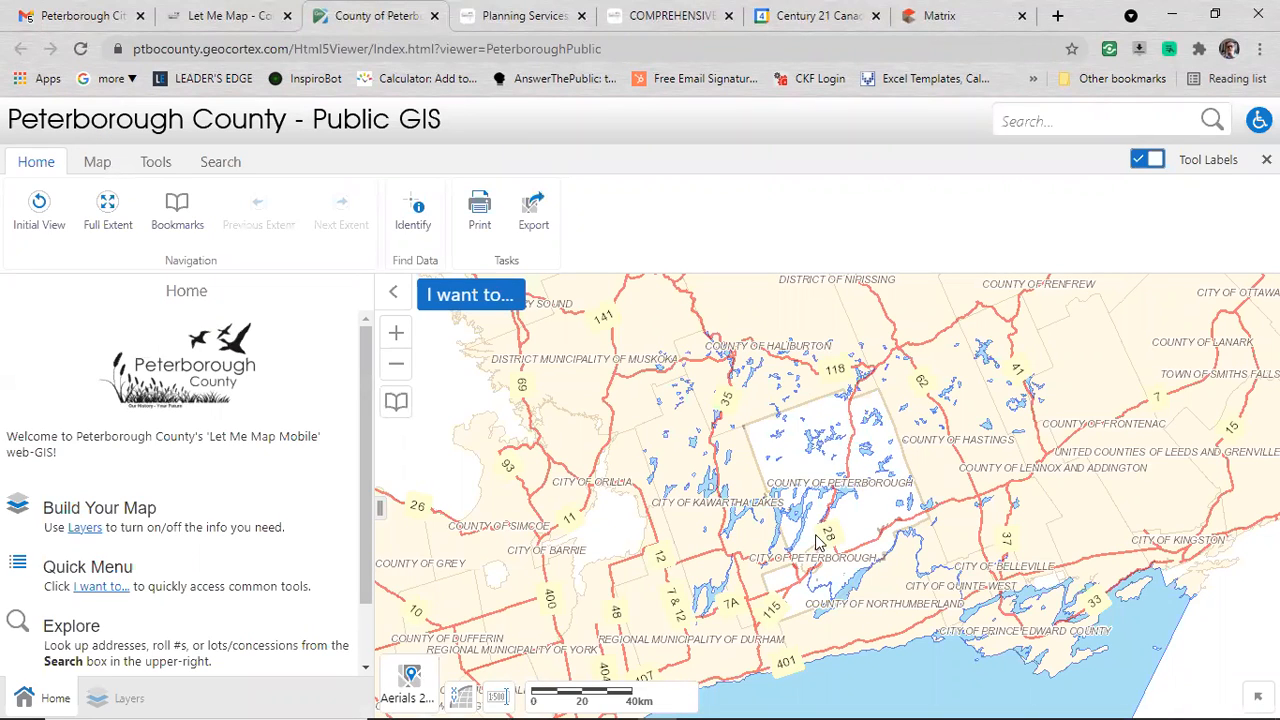
- Locate the row of numbered lots at the corner of Chemong Road and Fifth Line on the map
scroll(821, 540, up, 1)
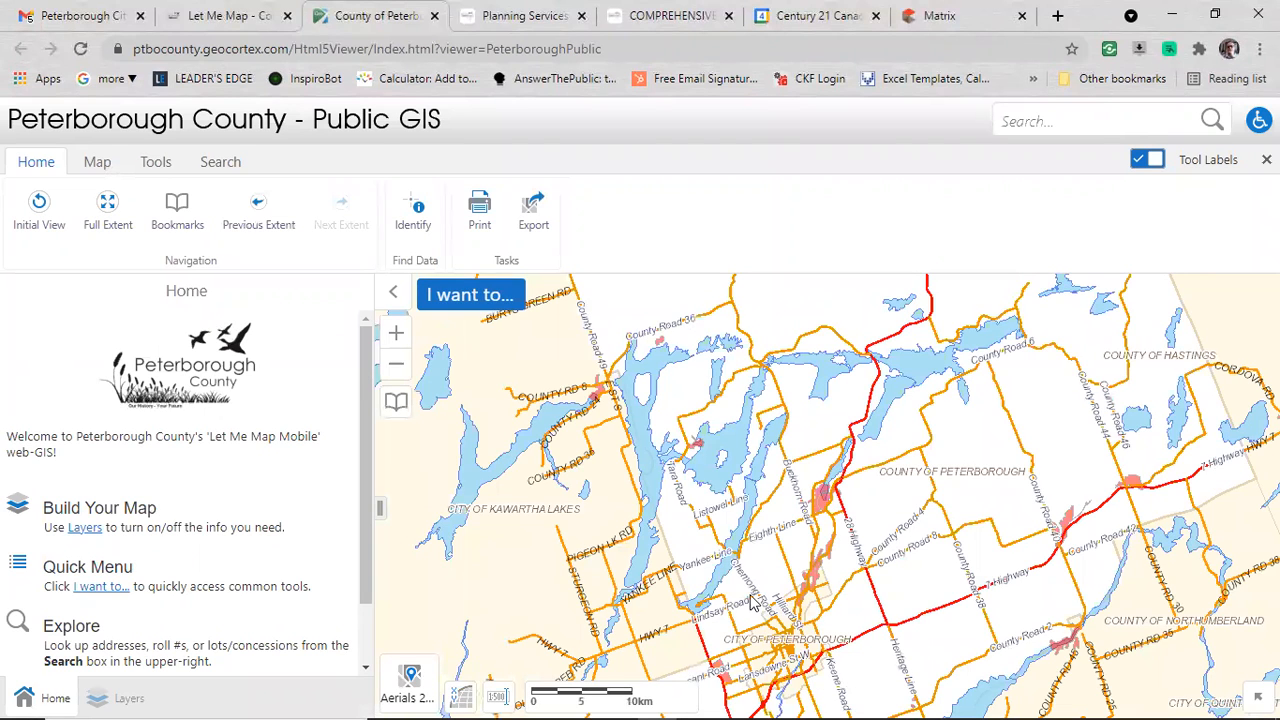
scroll(757, 612, up, 1)
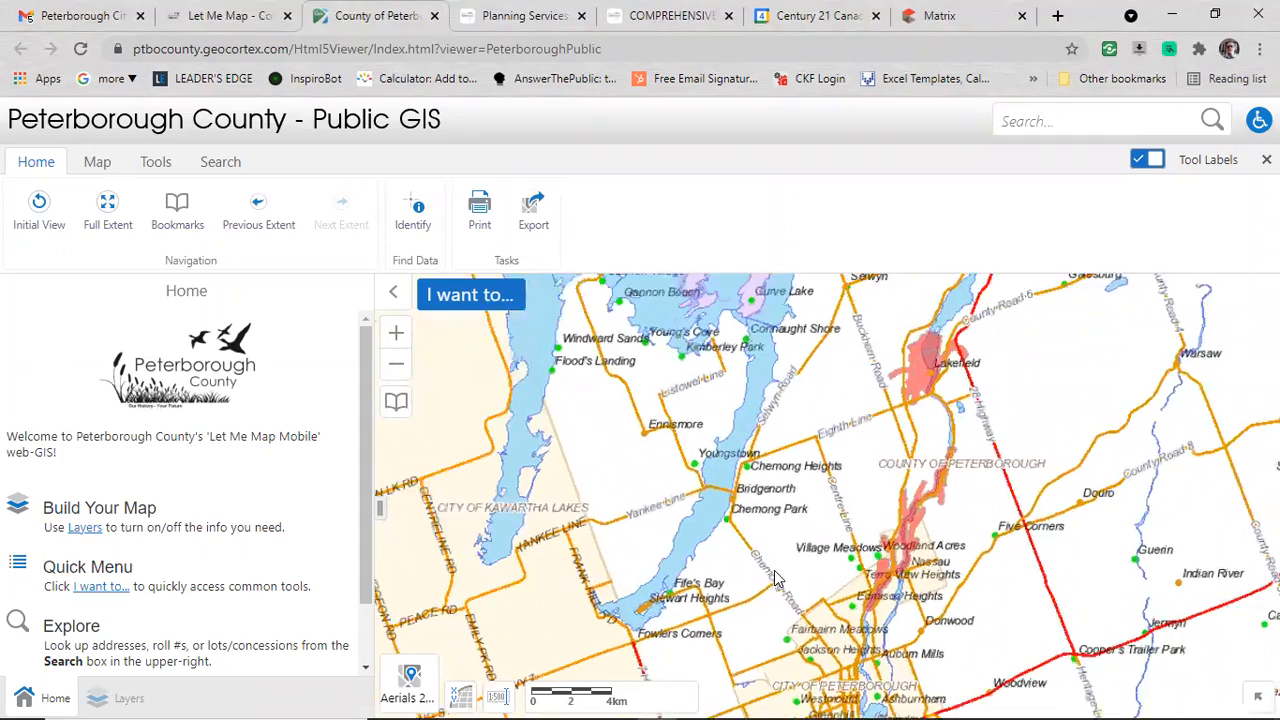
scroll(775, 600, up, 1)
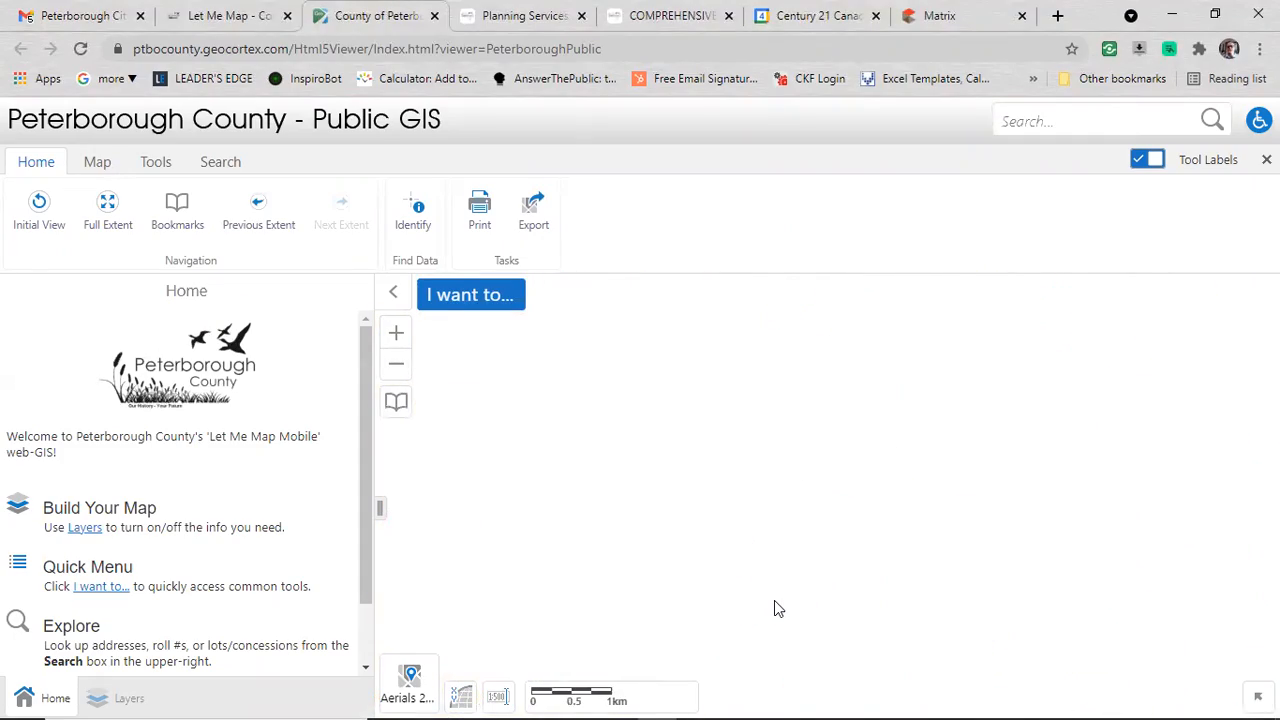
scroll(776, 600, up, 1)
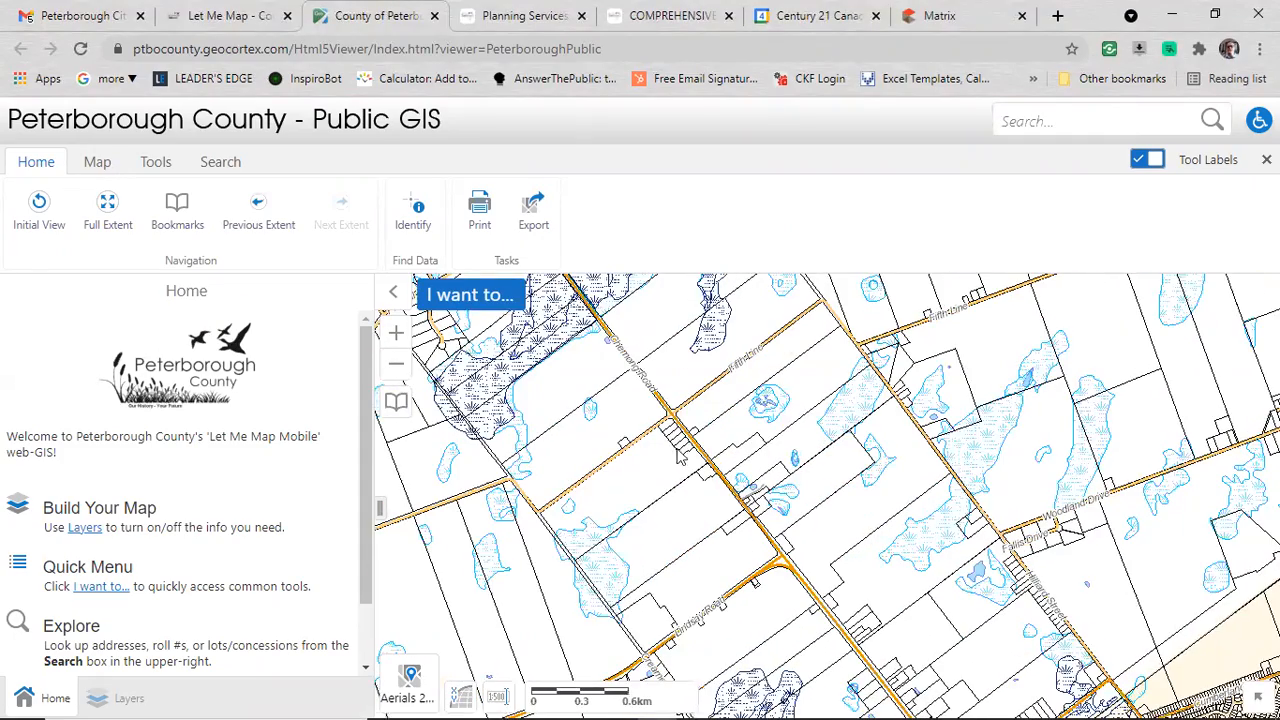
scroll(676, 440, up, 1)
scroll(676, 440, up, 1)
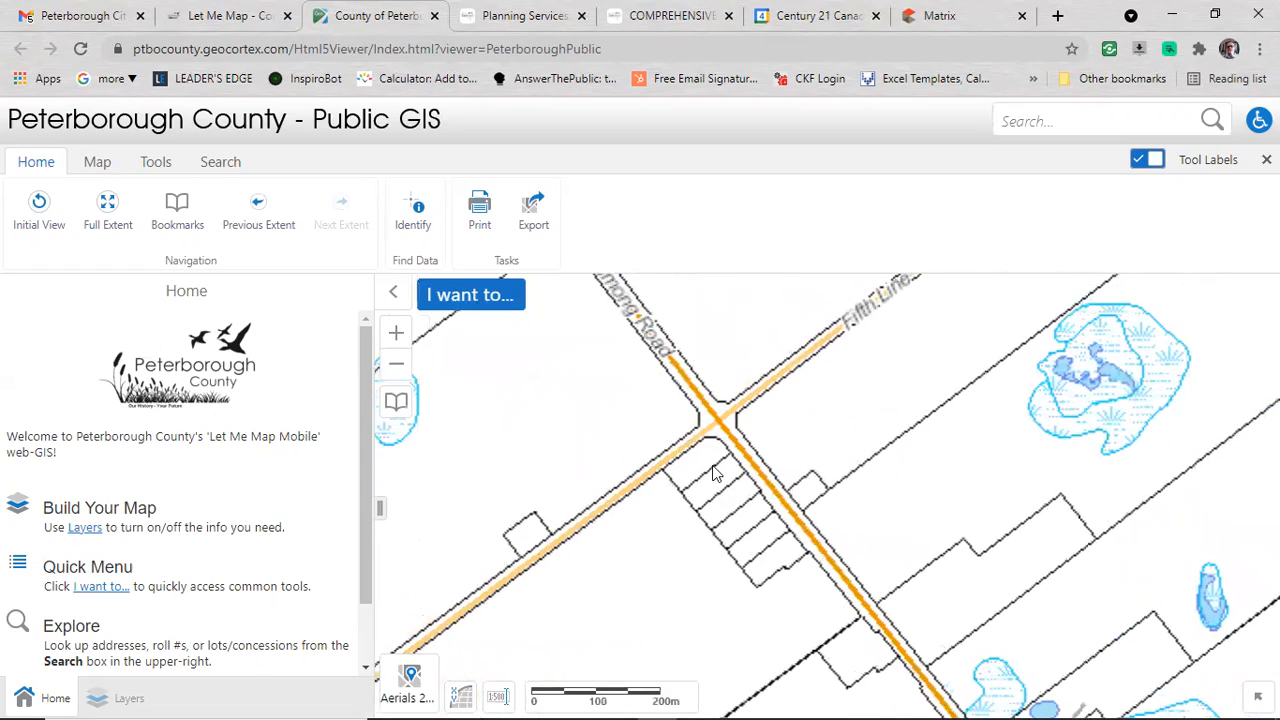
scroll(716, 474, up, 1)
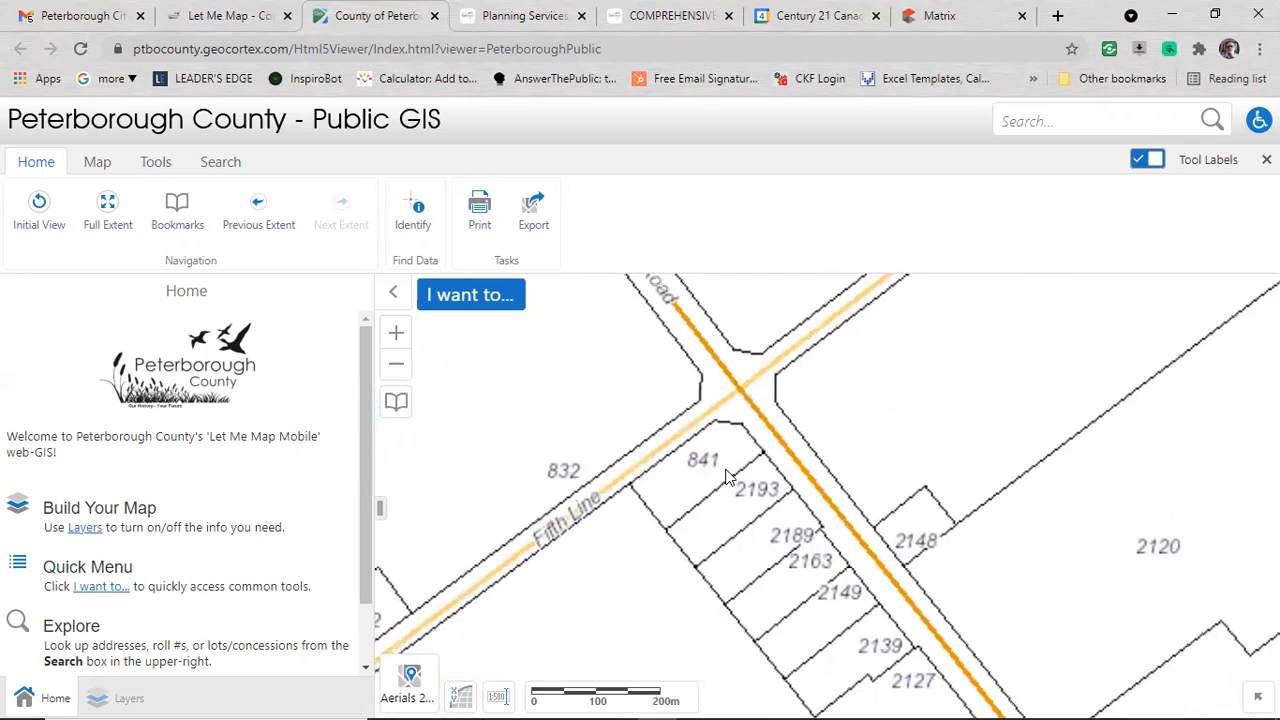
scroll(750, 482, up, 1)
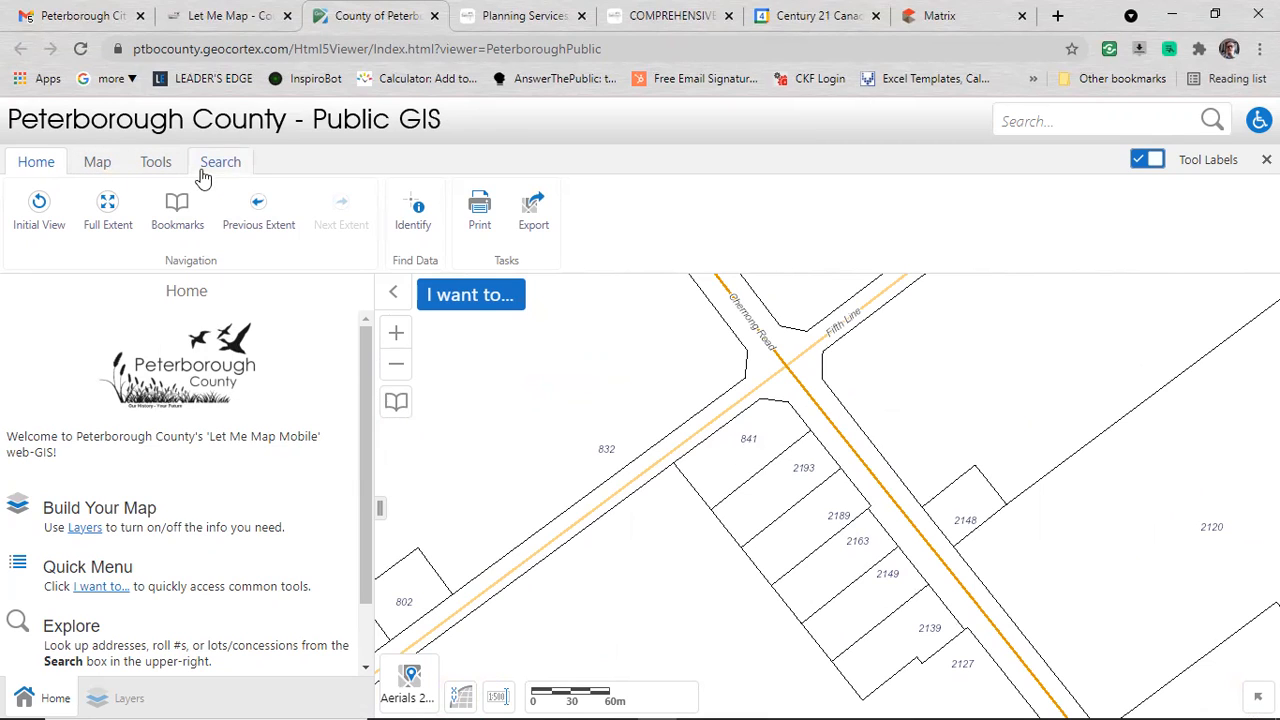
- Display the map's layer list and turn on the Zoning group together with its Selwyn Zoning layer
click(107, 172)
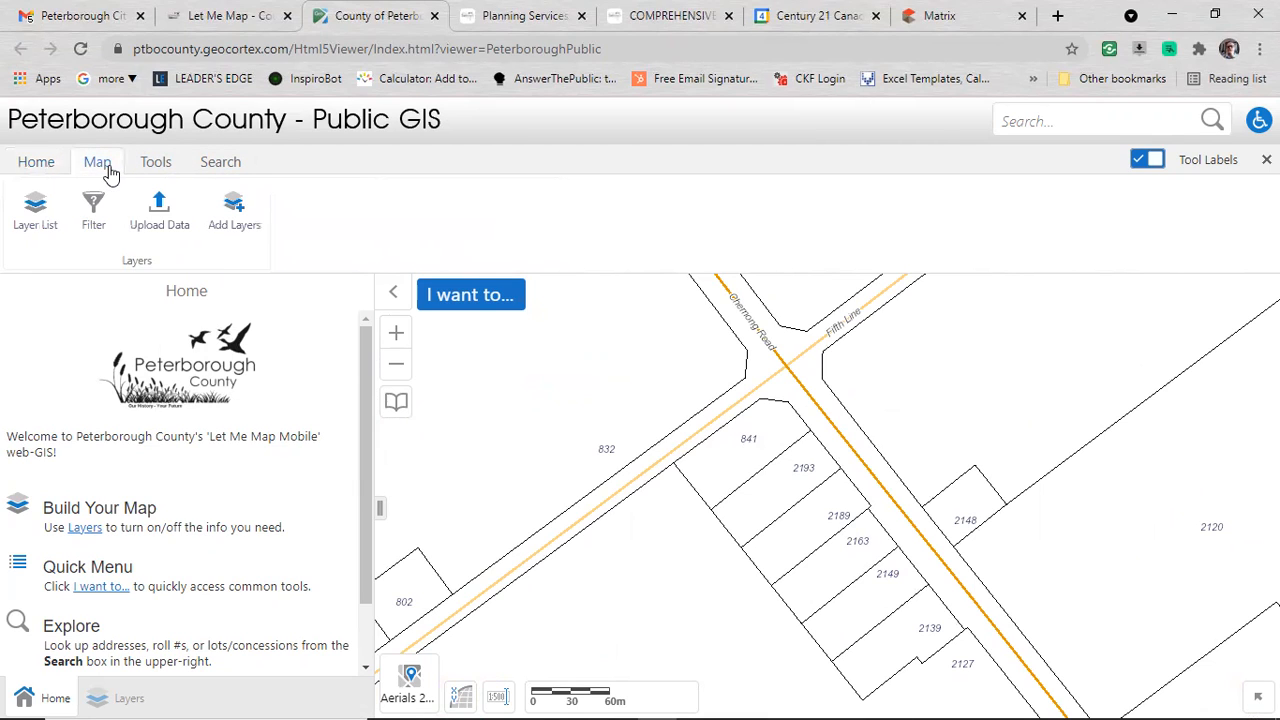
click(34, 219)
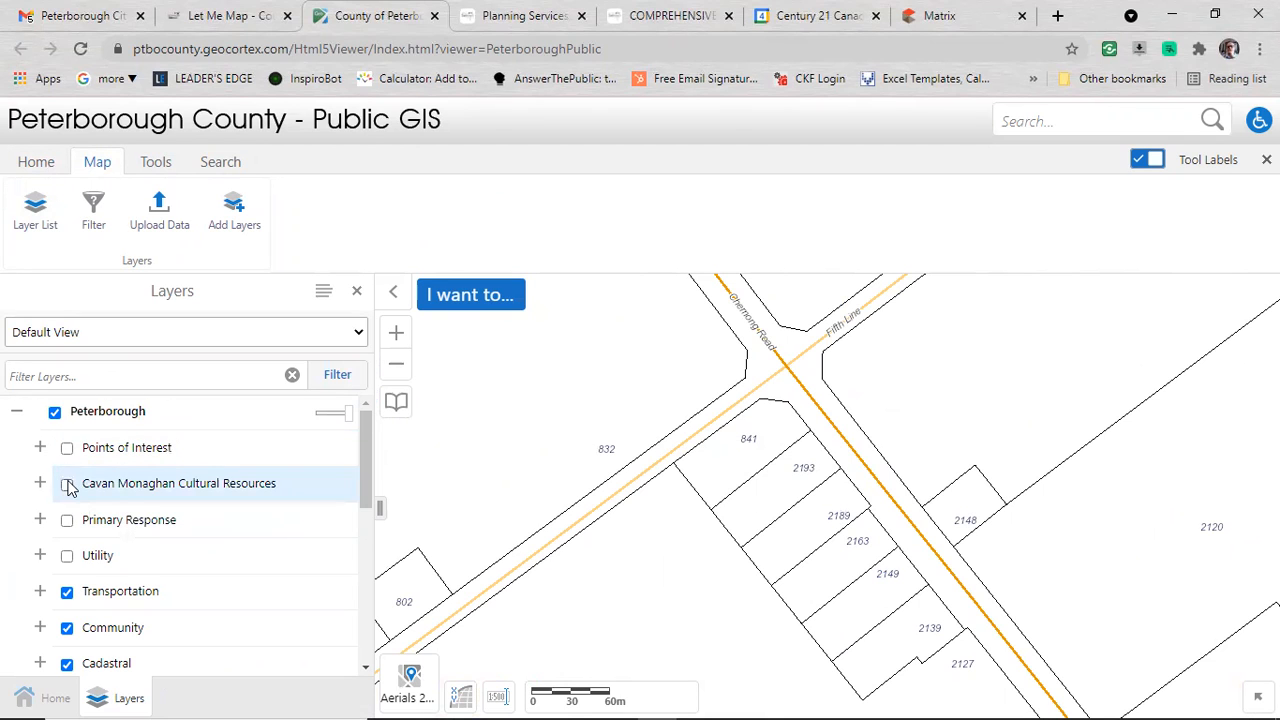
scroll(65, 485, down, 4)
scroll(68, 495, down, 1)
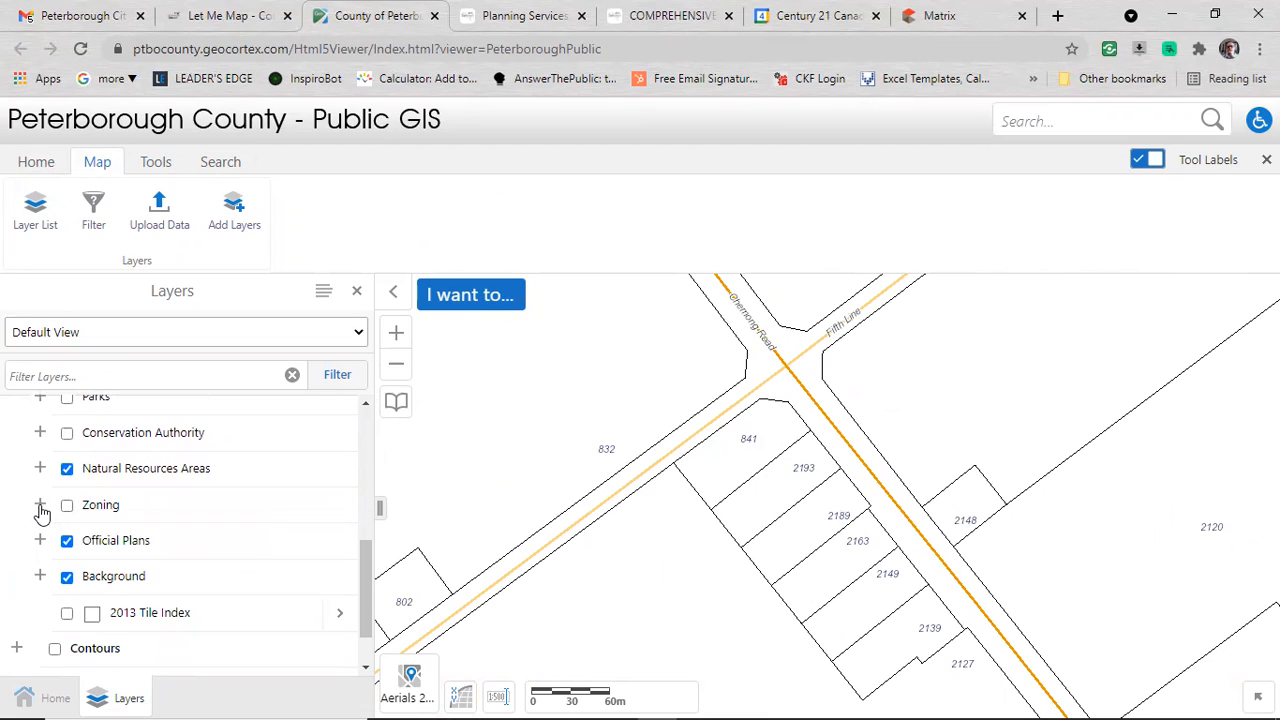
click(40, 507)
scroll(40, 513, down, 1)
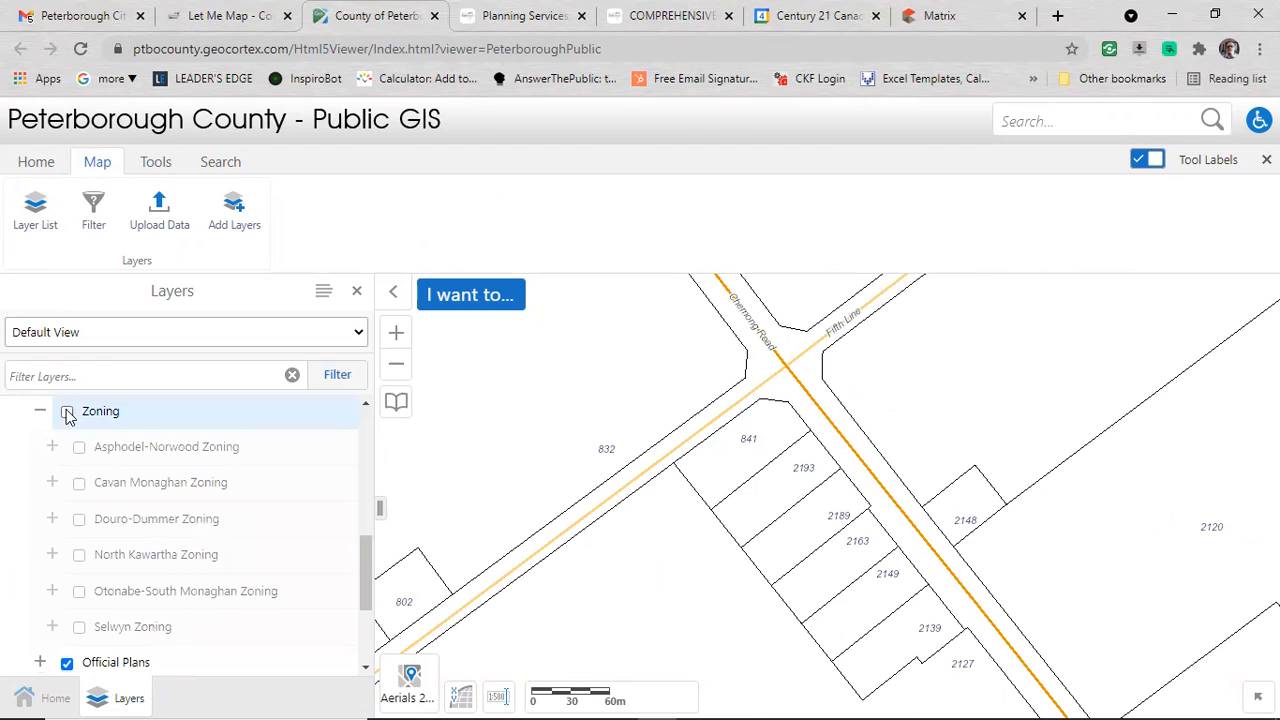
click(67, 413)
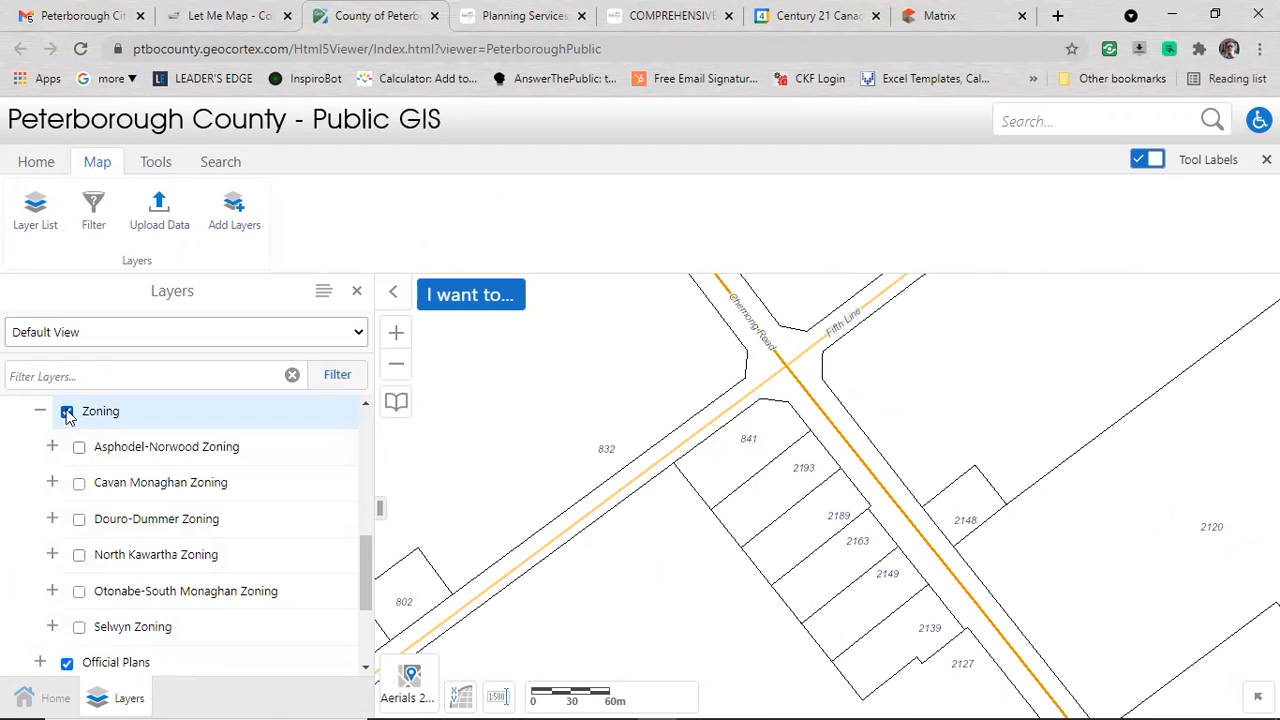
click(79, 627)
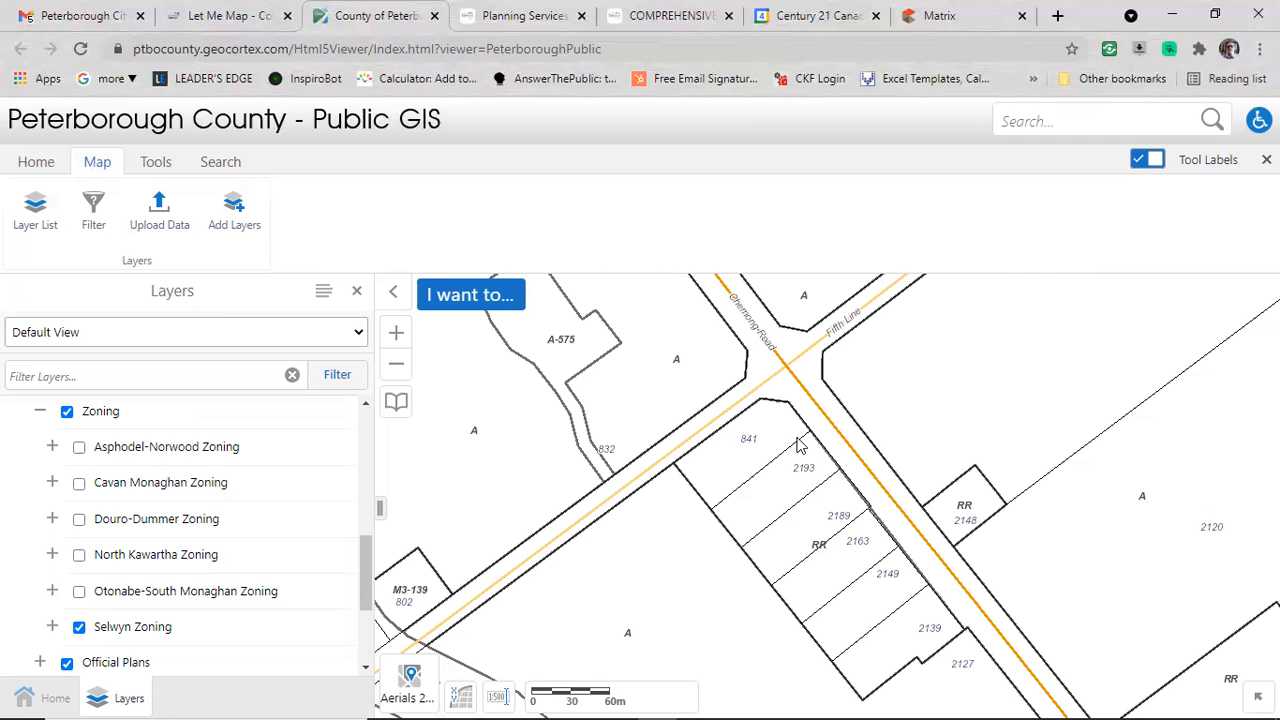
- Open the Zoning By-law 2009-021 document from the Selwyn Comprehensive Zoning By-law section of the township's Planning Services page
click(512, 18)
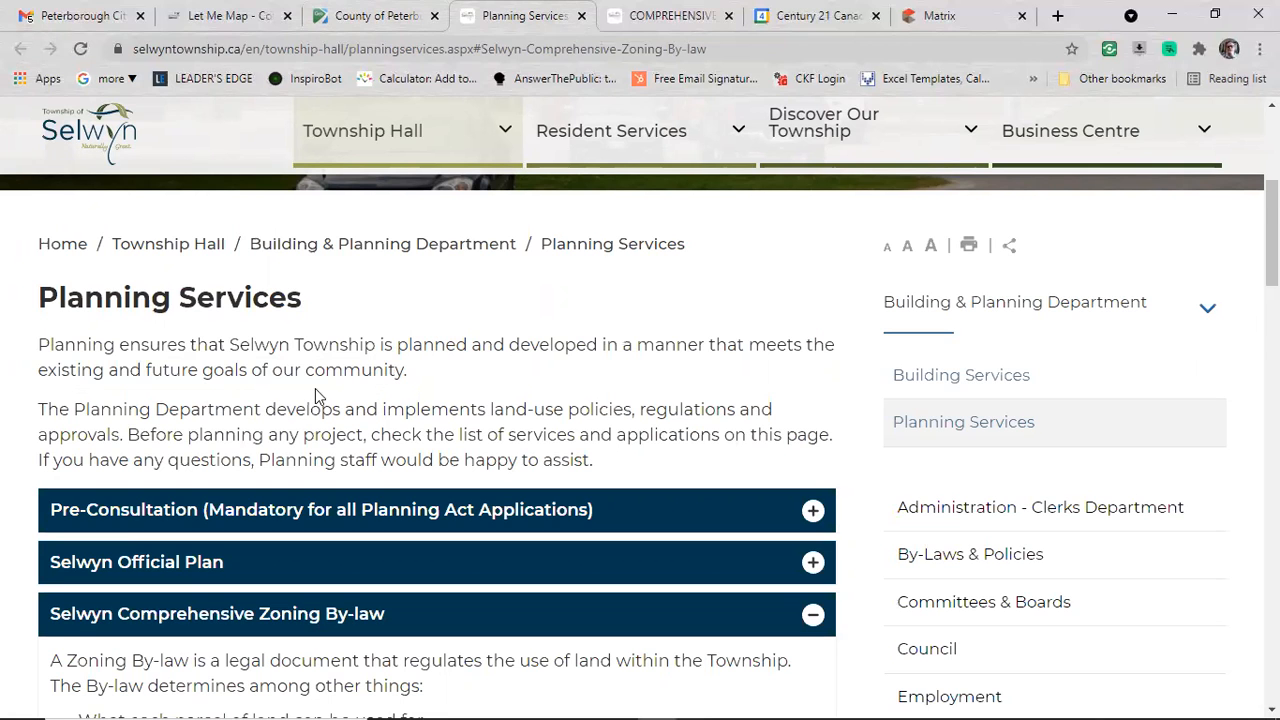
scroll(57, 363, down, 2)
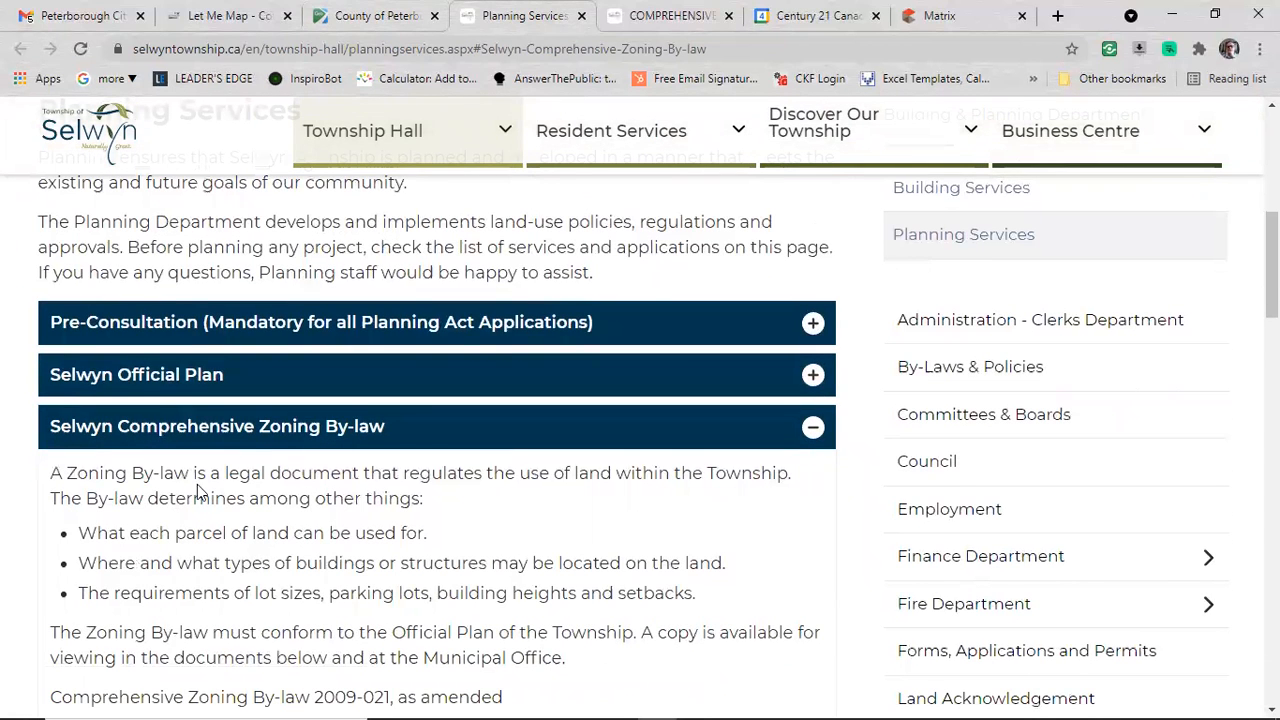
scroll(185, 494, down, 2)
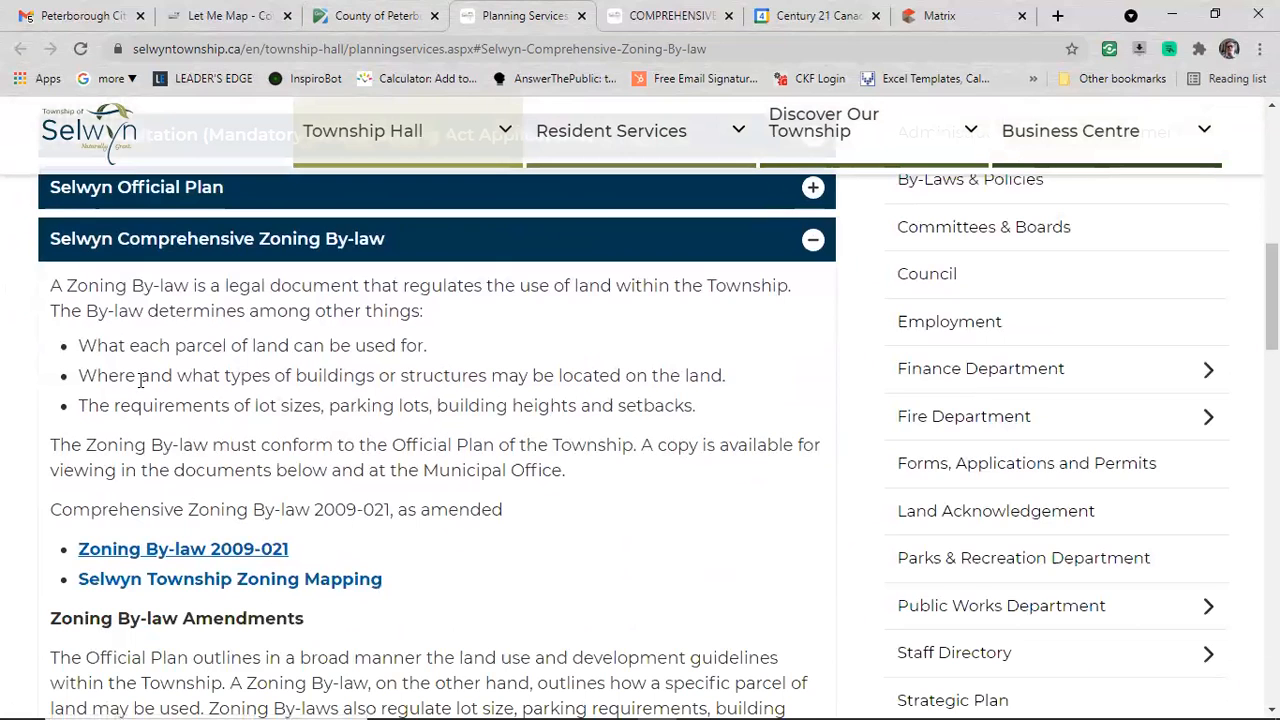
click(172, 558)
scroll(358, 435, up, 5)
scroll(125, 355, up, 2)
click(127, 260)
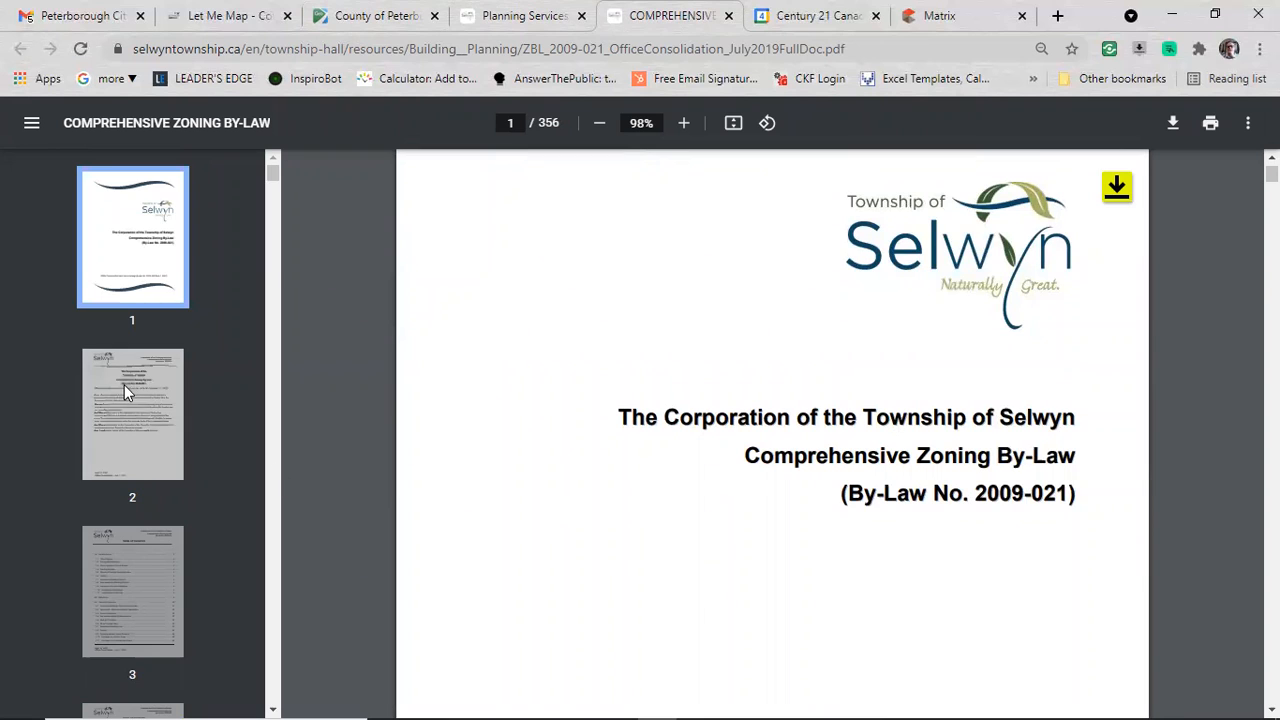
- Go to section 4.12 Rural Residential (RR) Zone through the by-law's table of contents and examine the residential uses in 4.12.1.1
scroll(115, 385, down, 3)
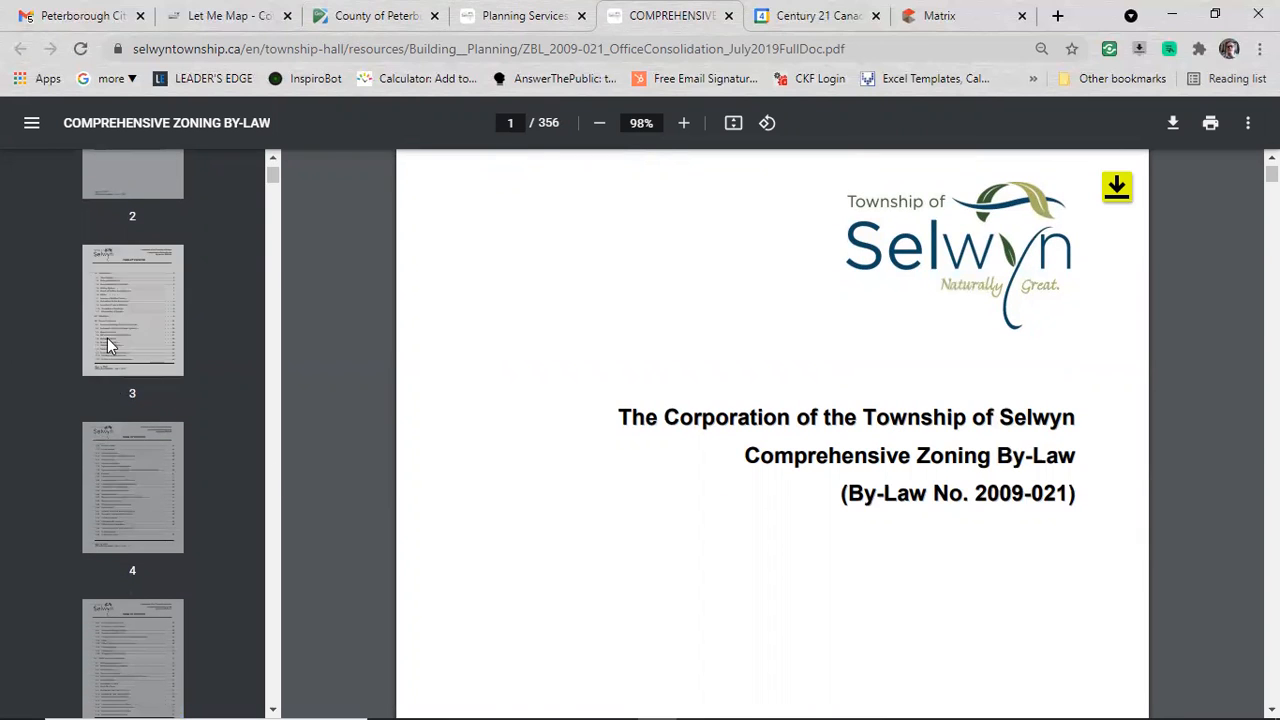
click(148, 472)
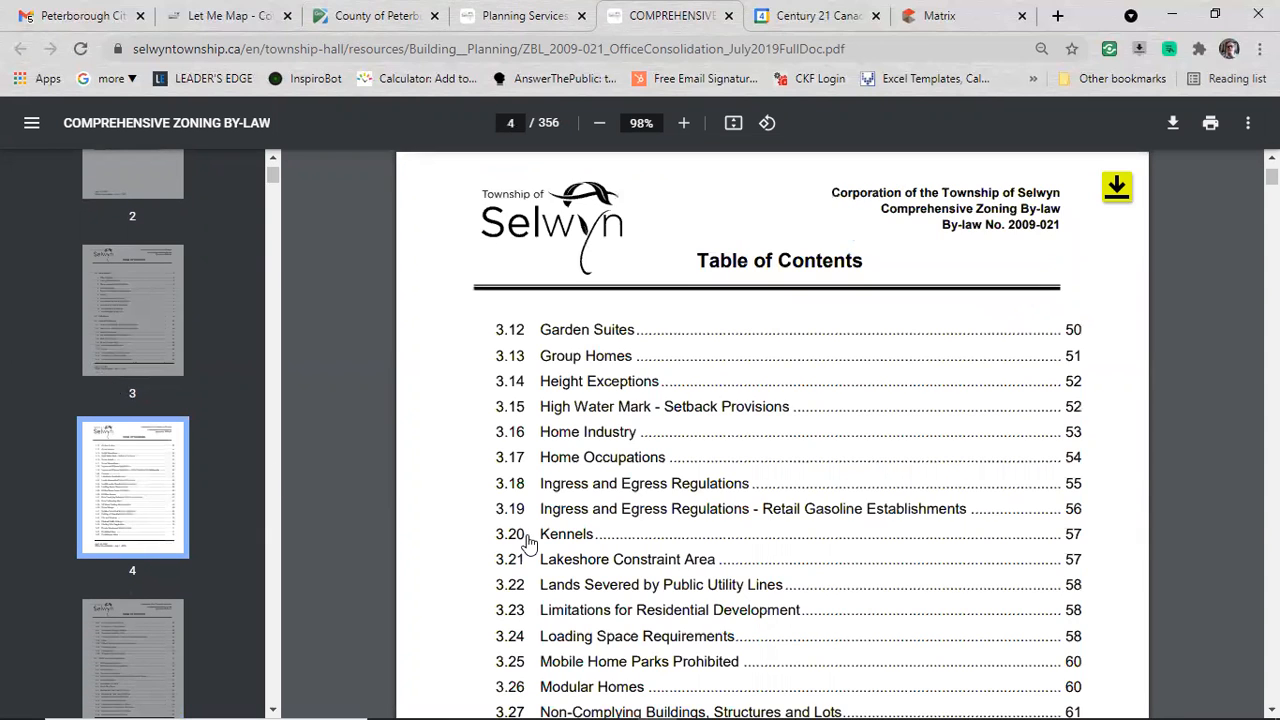
scroll(514, 535, down, 5)
scroll(418, 541, down, 5)
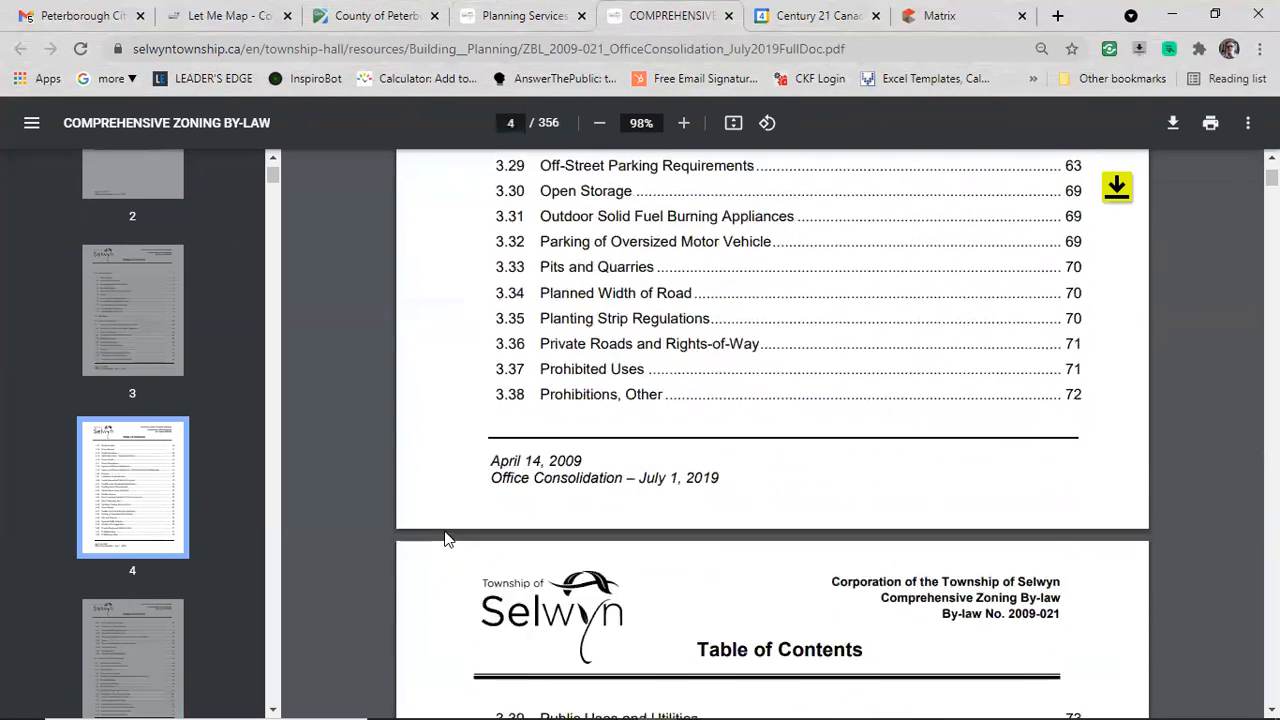
scroll(416, 445, down, 2)
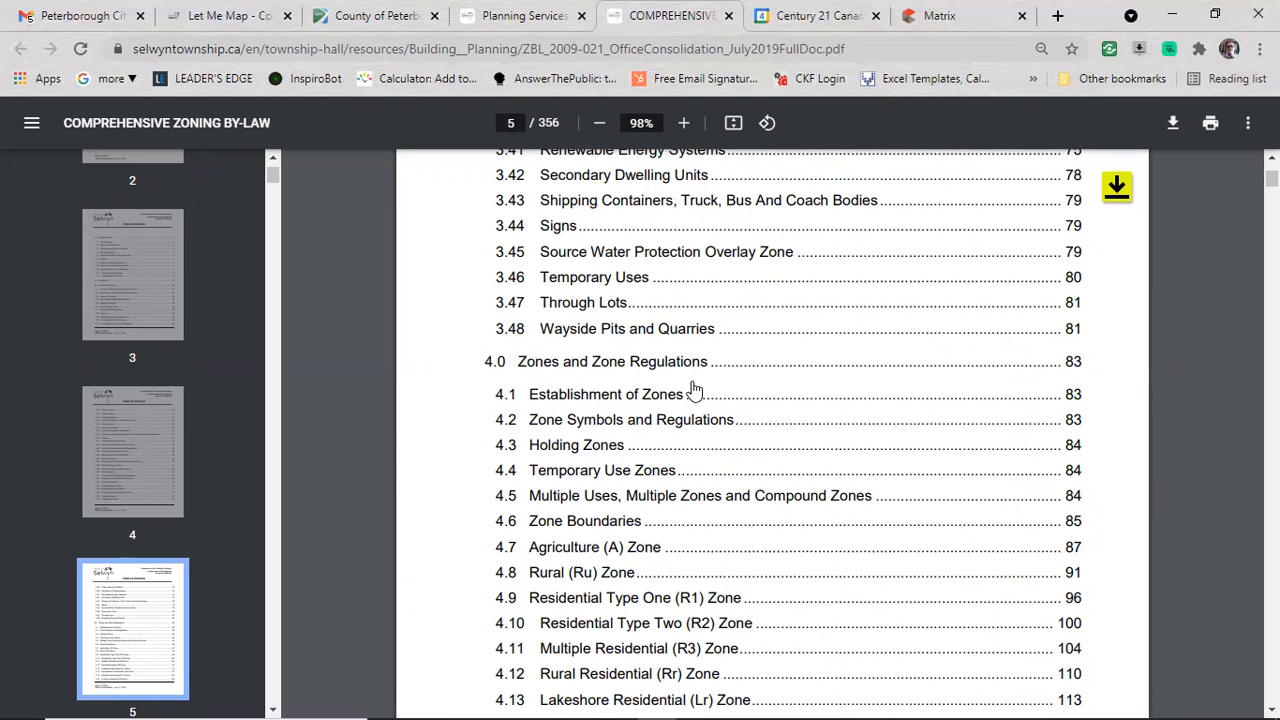
scroll(548, 406, down, 1)
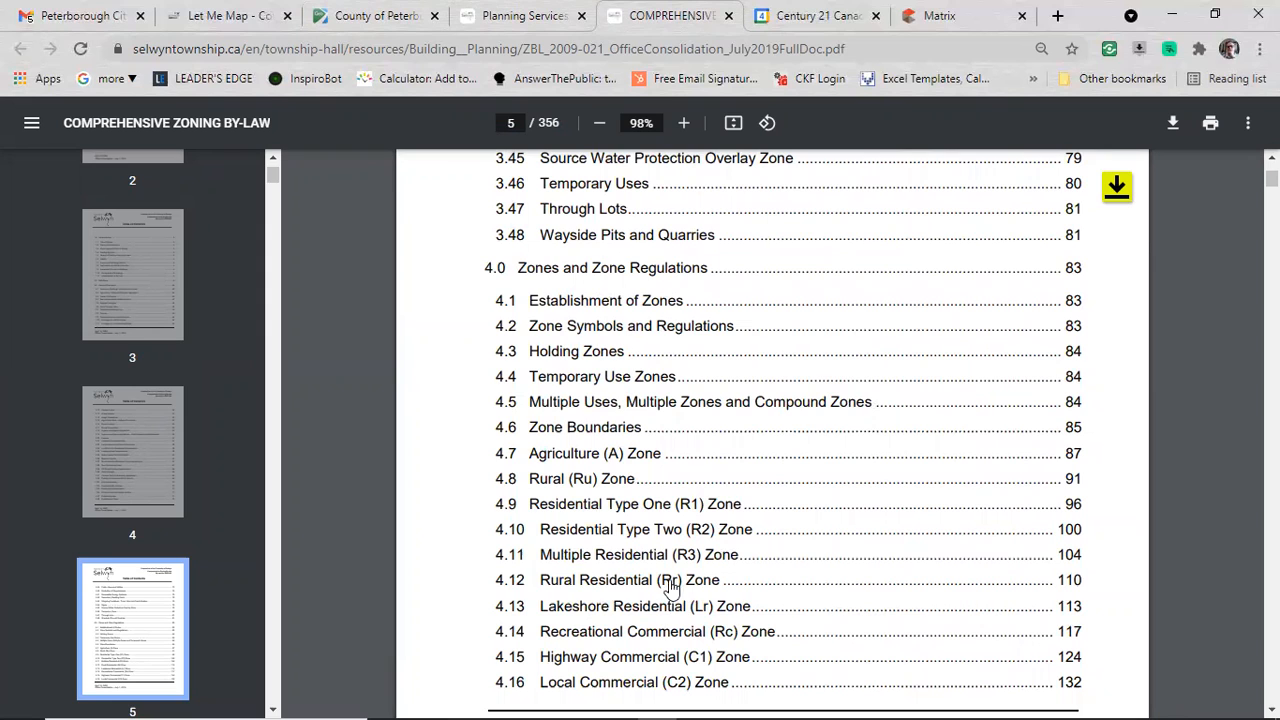
click(622, 588)
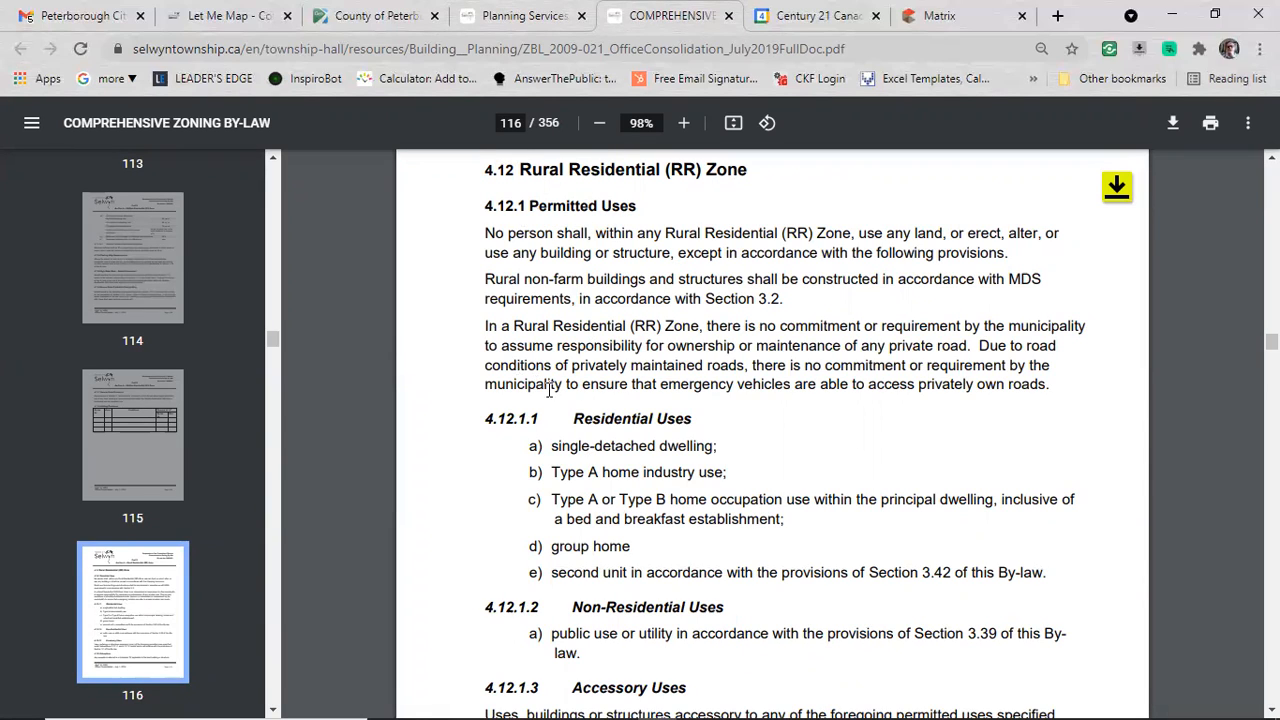
drag(535, 446, 786, 572)
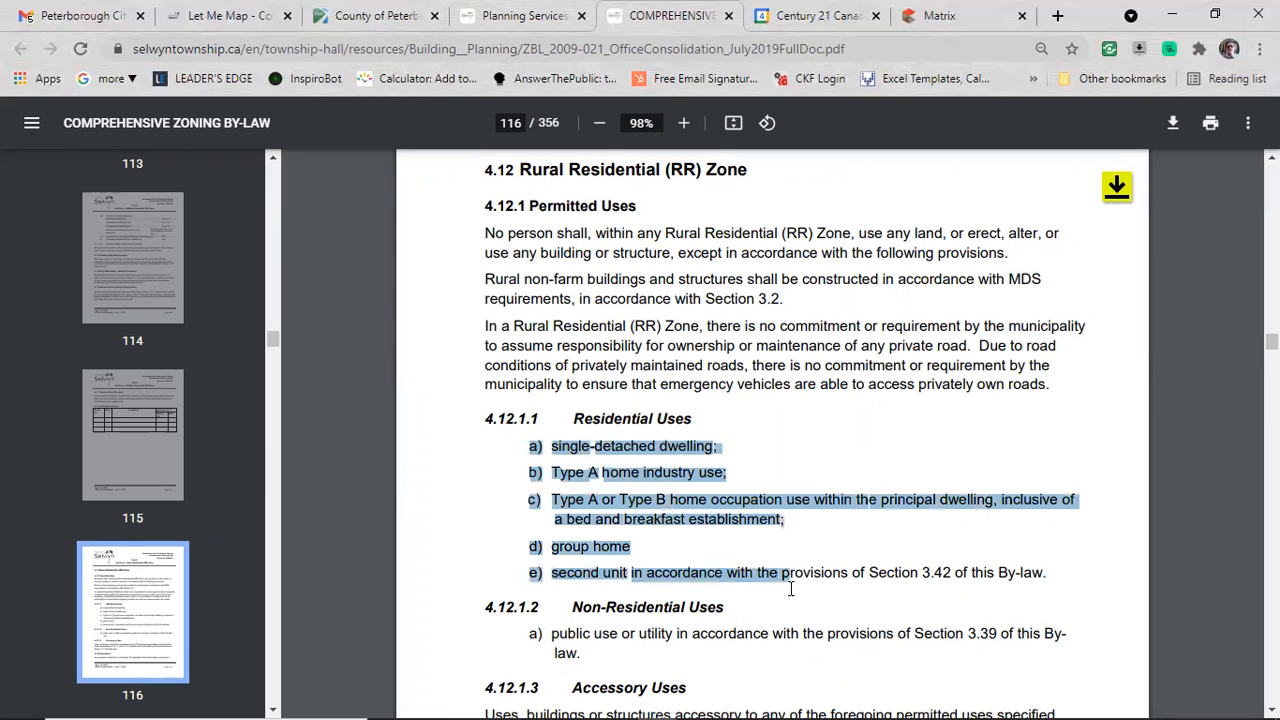
click(1064, 584)
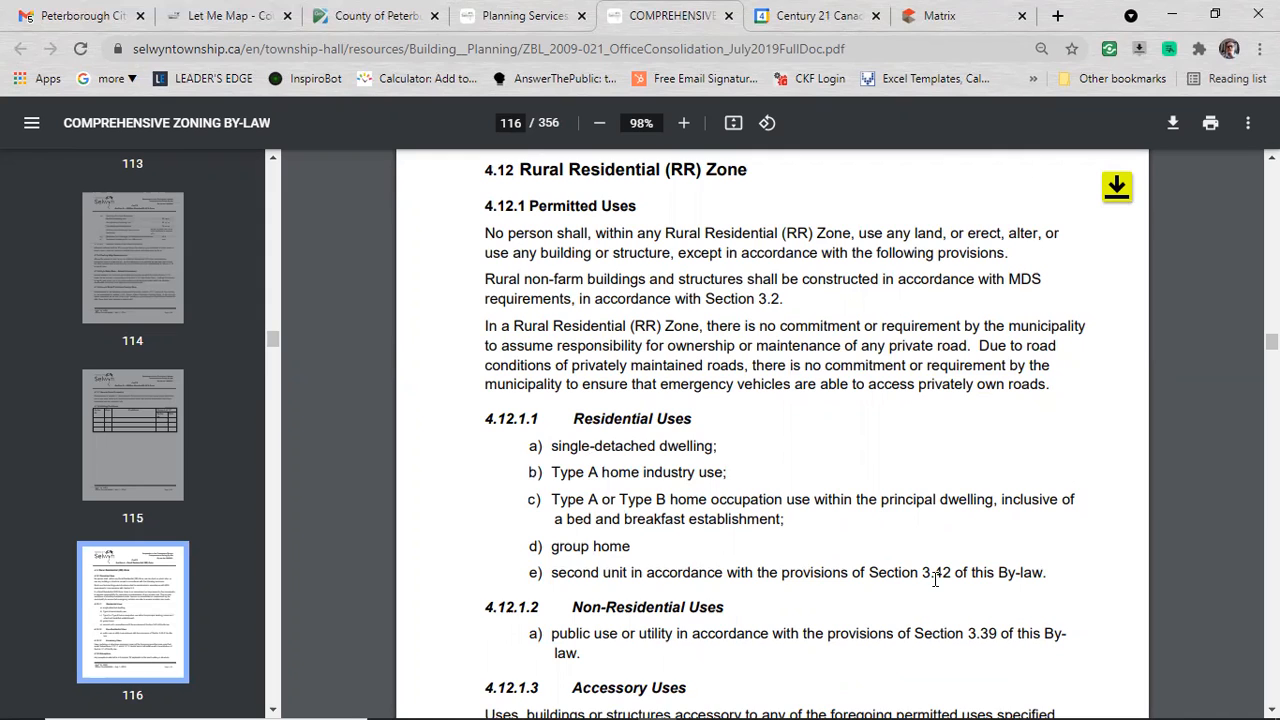
- Return to the Peterborough County GIS map and look over the municipal layers in the Zoning group
click(352, 18)
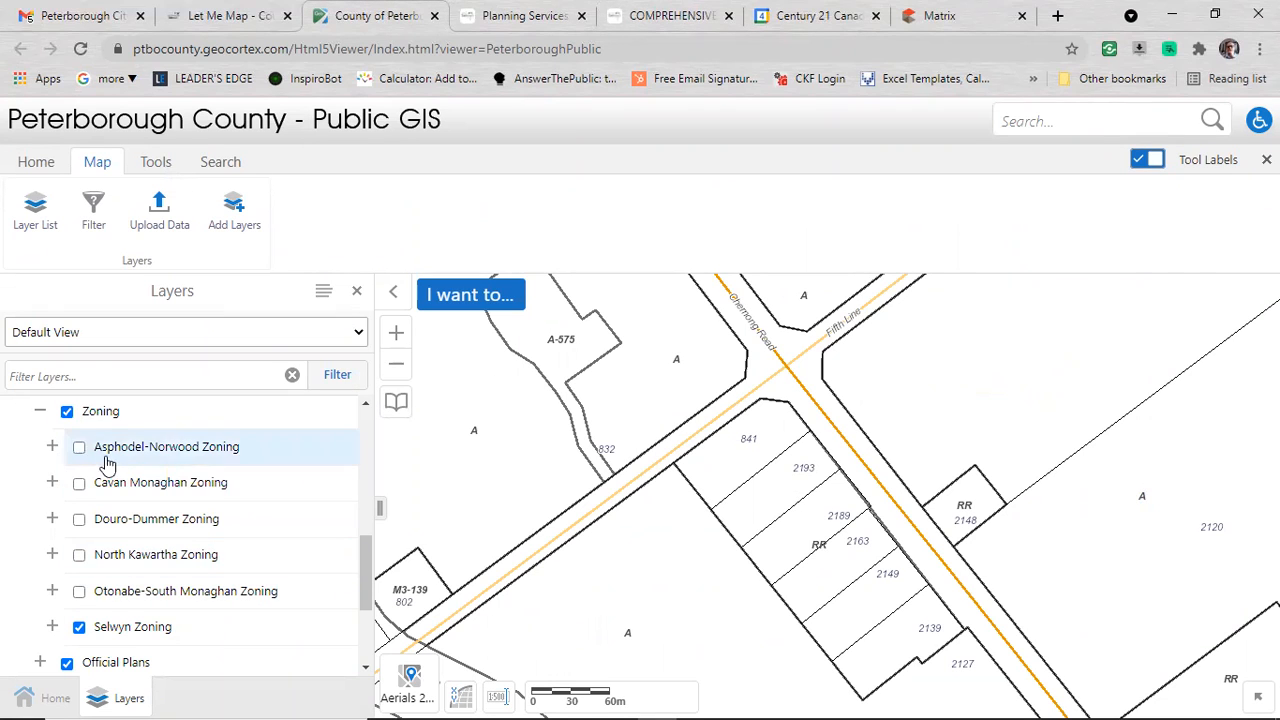
scroll(131, 580, down, 1)
scroll(131, 557, up, 2)
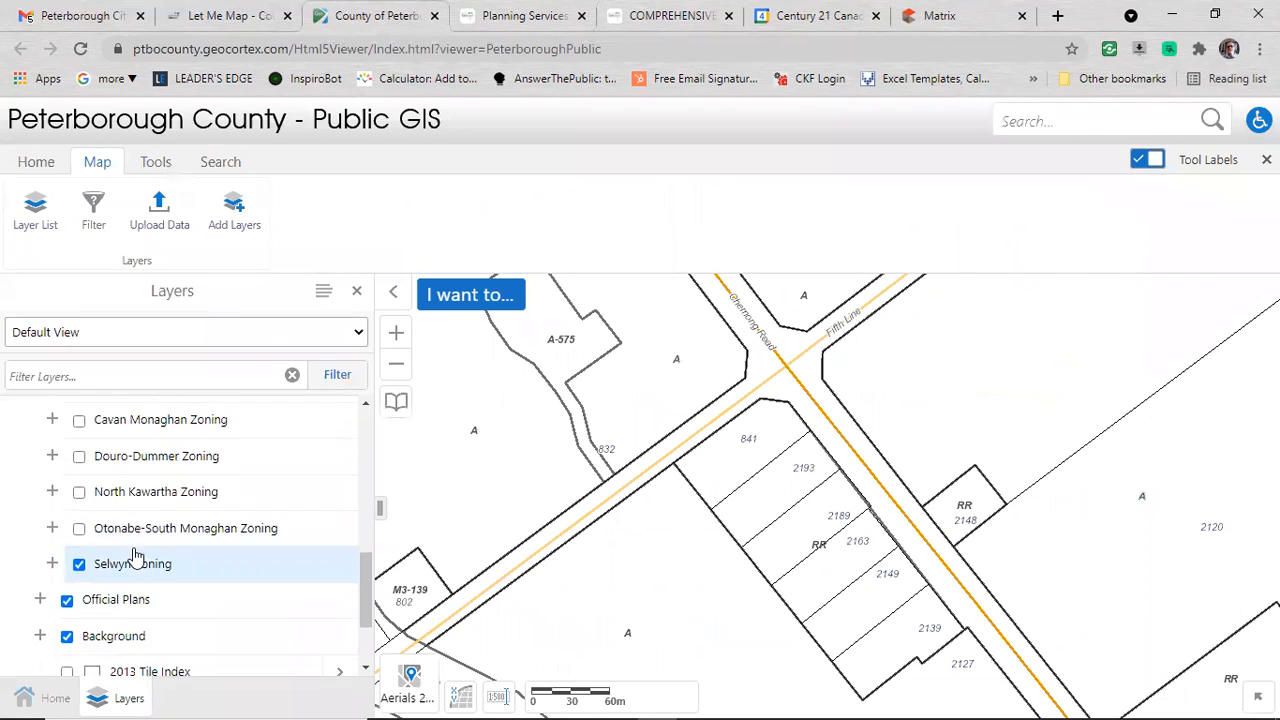
scroll(131, 557, down, 3)
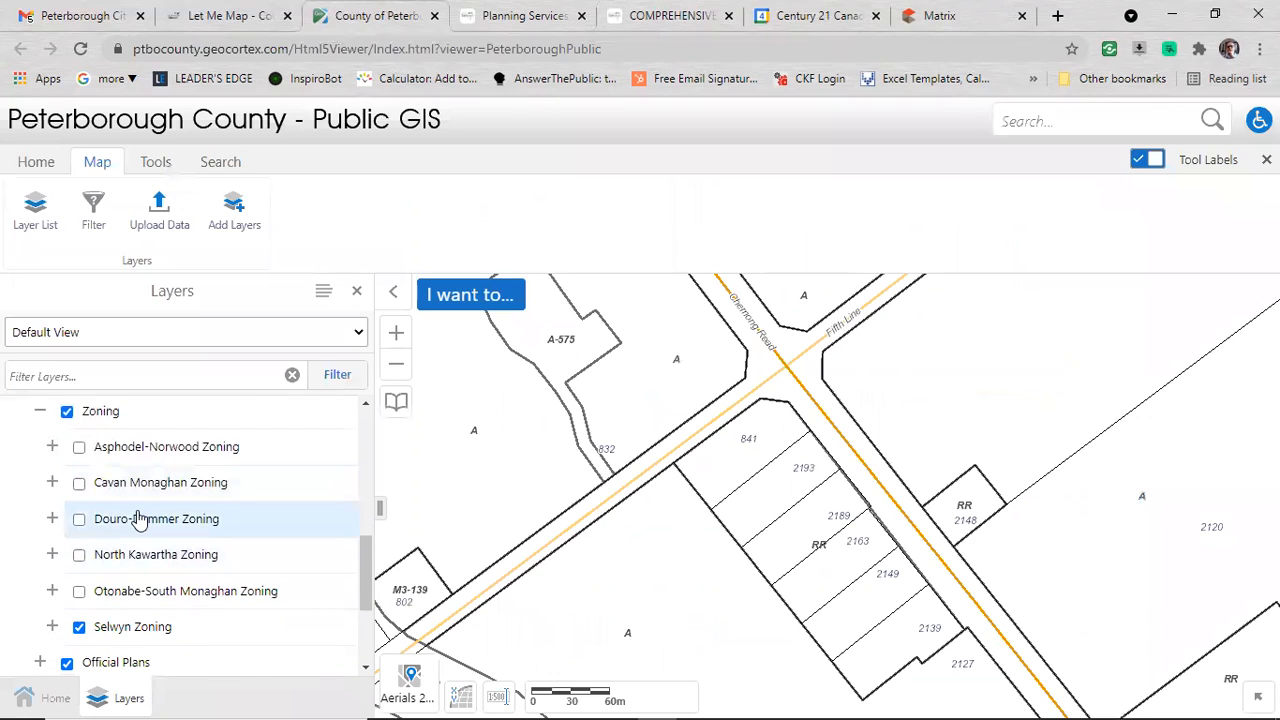